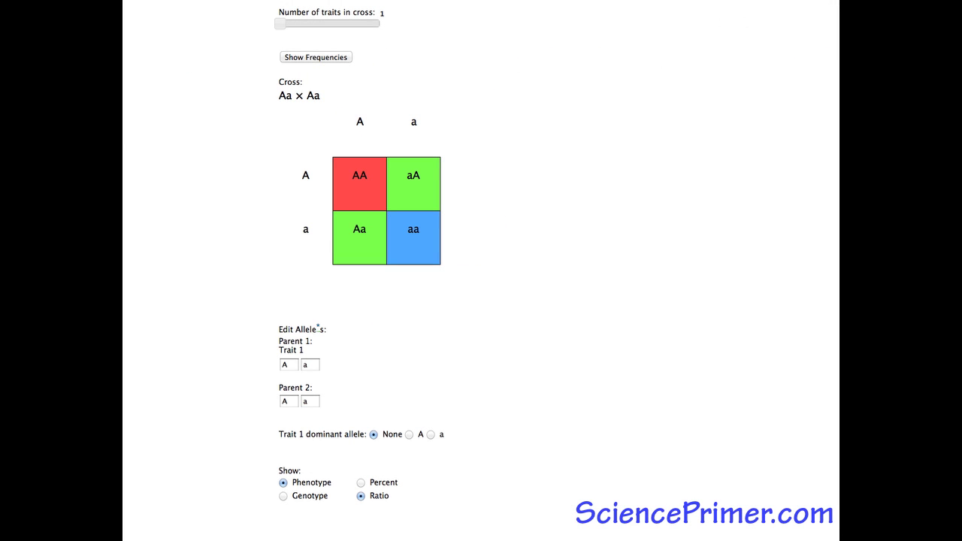
Step: Show then hide the frequency panel, and raise Number of traits to 2 for a 4×4 square
left_click(328, 60)
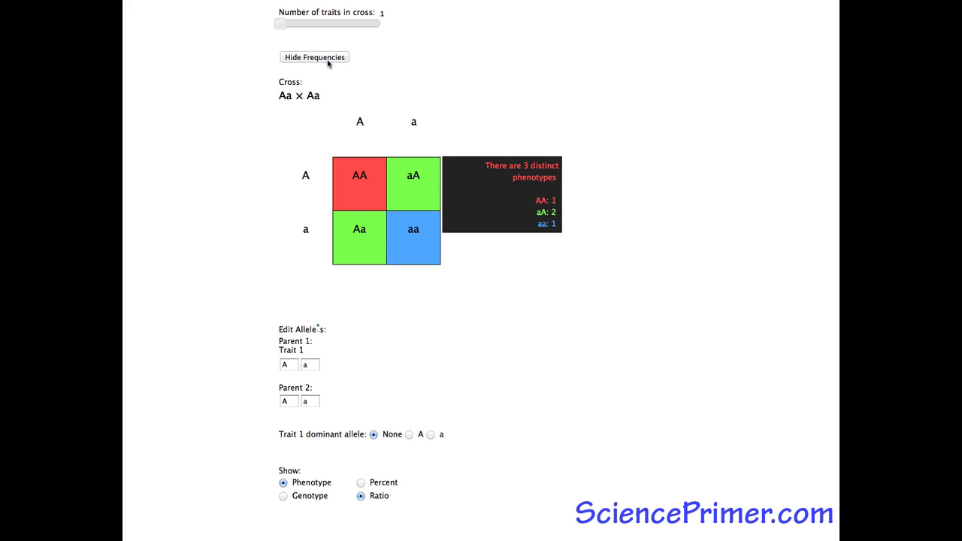
left_click(327, 60)
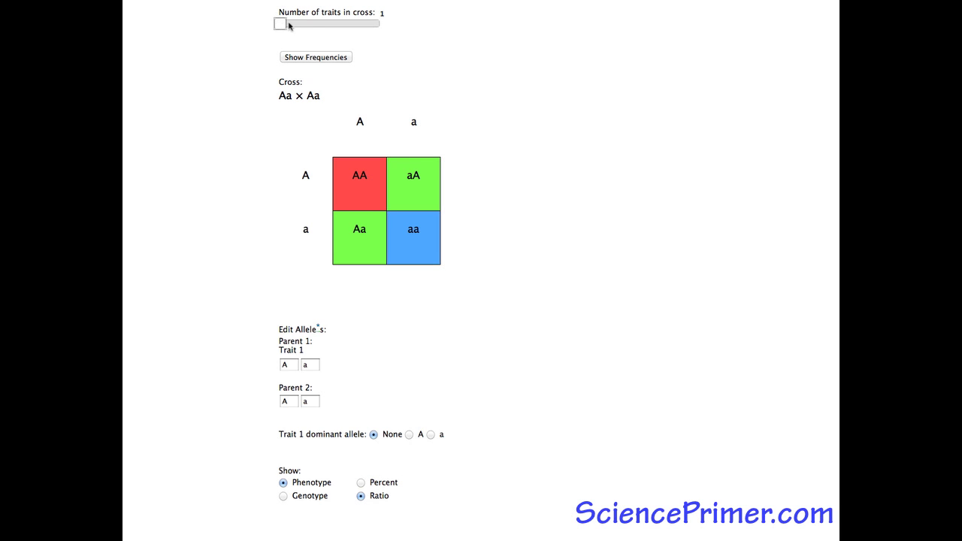
left_click_drag(282, 23, 297, 26)
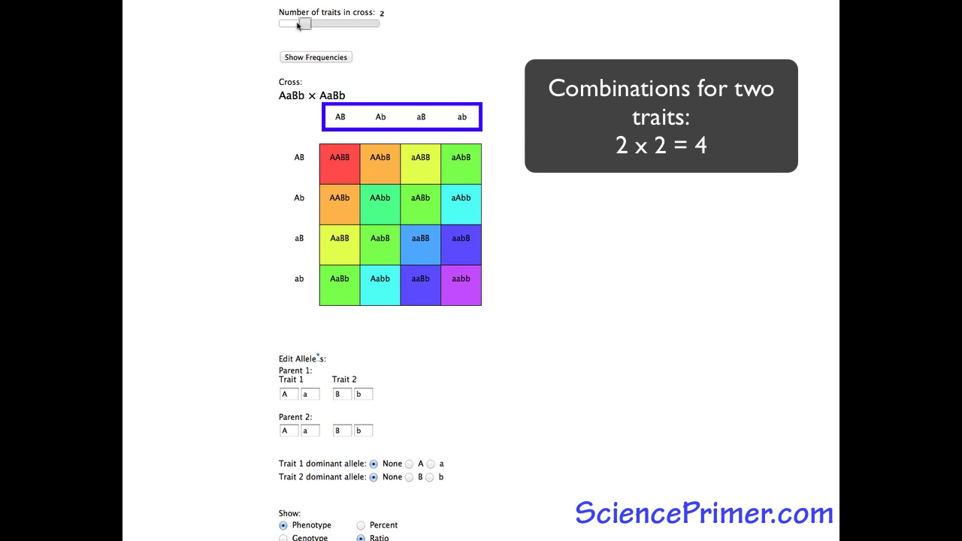
left_click_drag(298, 25, 321, 28)
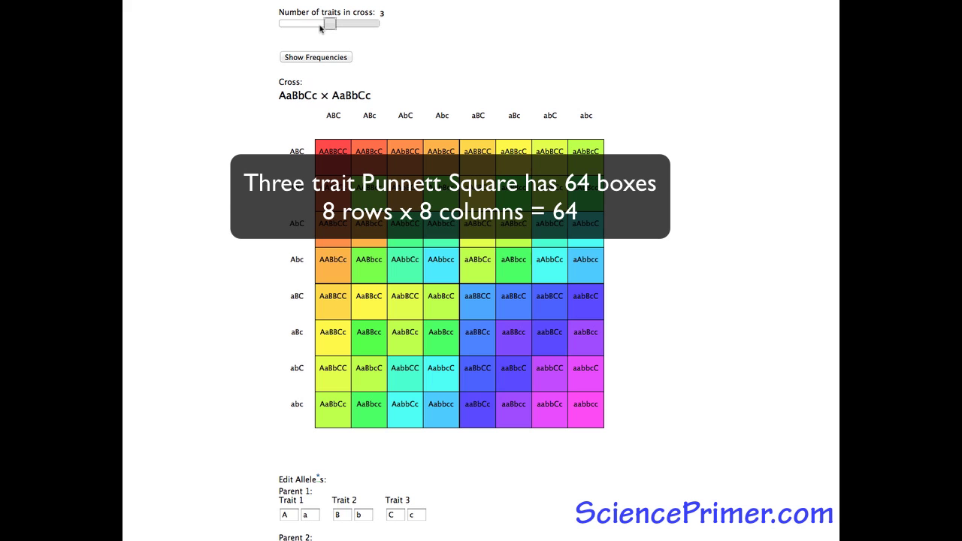
left_click_drag(323, 28, 346, 30)
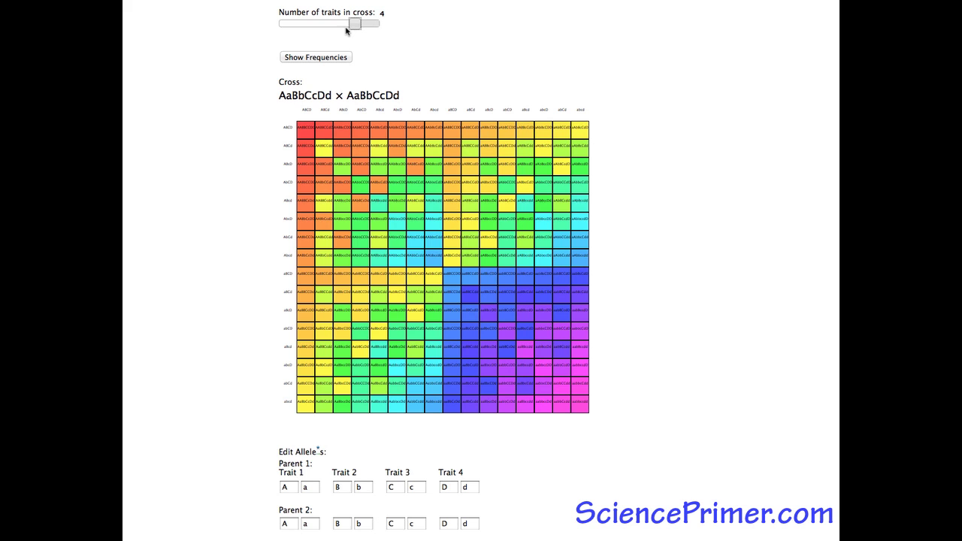
left_click_drag(346, 30, 314, 26)
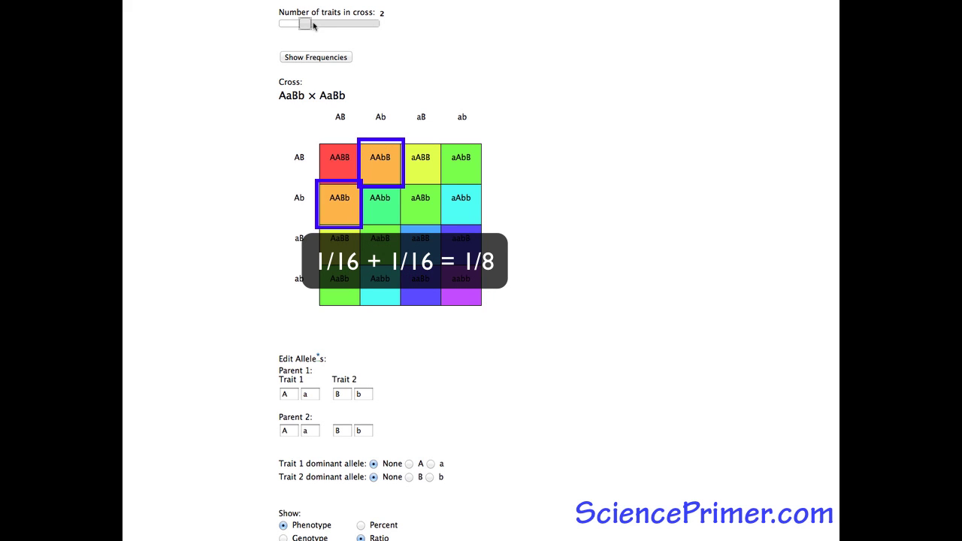
left_click(358, 395)
key("BackSpace")
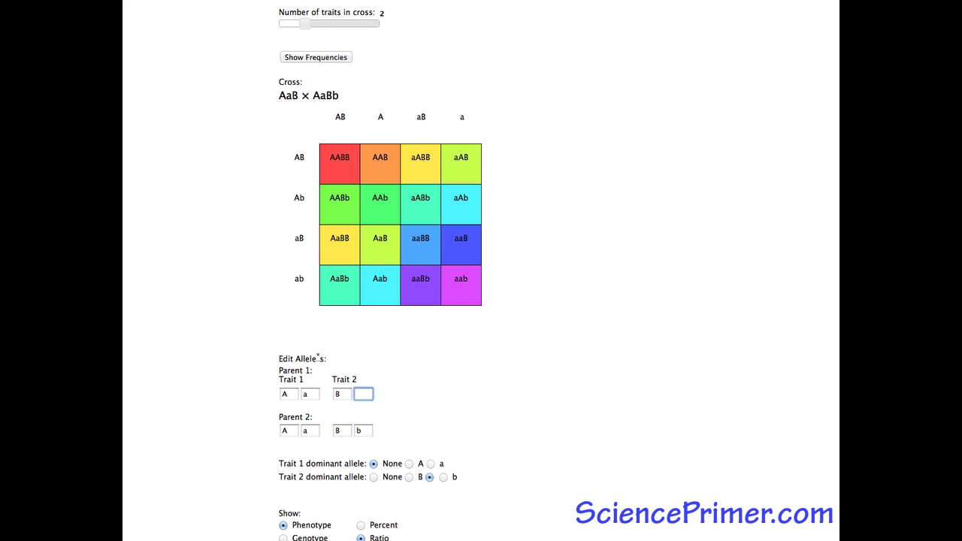
type("B")
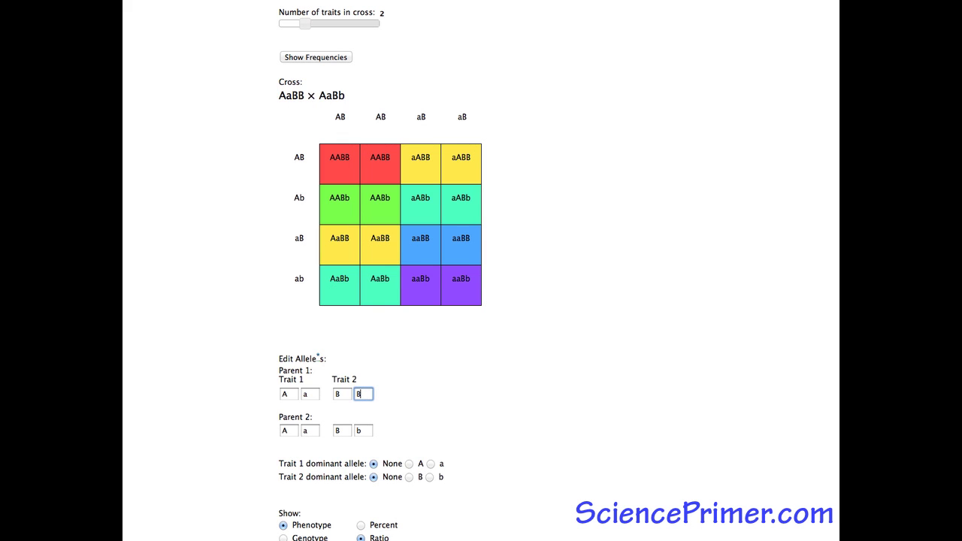
key("BackSpace")
type("b")
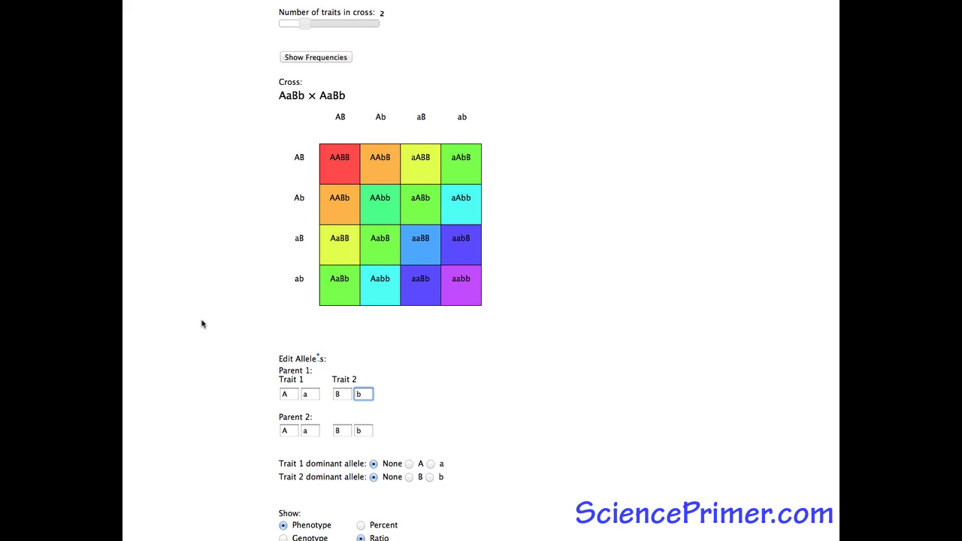
Step: Make A and B dominant and show frequencies: AABB 9, AAbb 3, aaBB 3, aabb 1
left_click(185, 412)
left_click(409, 464)
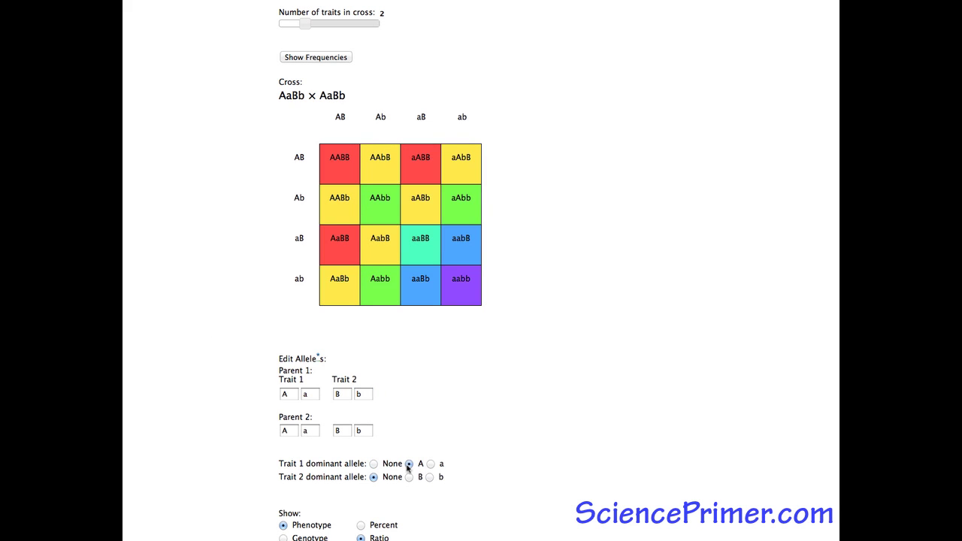
left_click(409, 478)
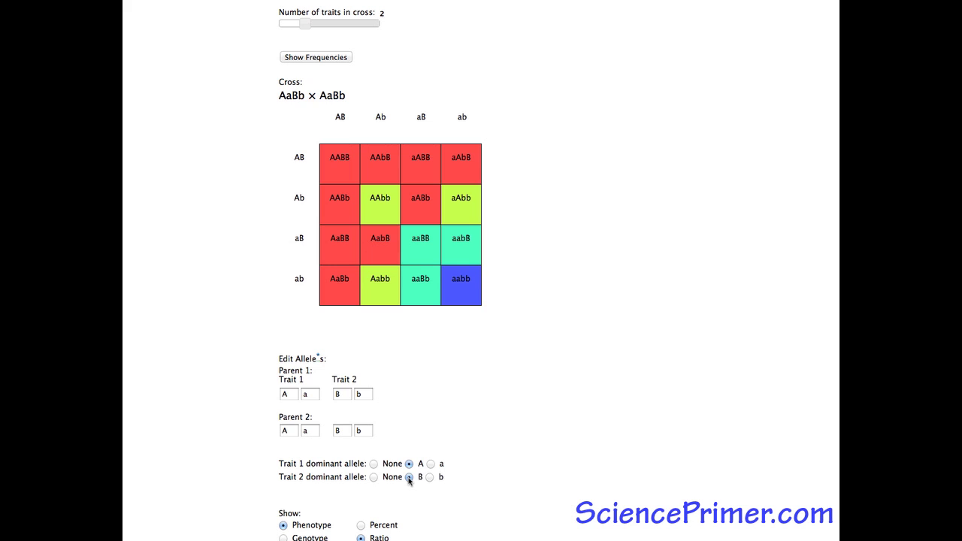
left_click(305, 58)
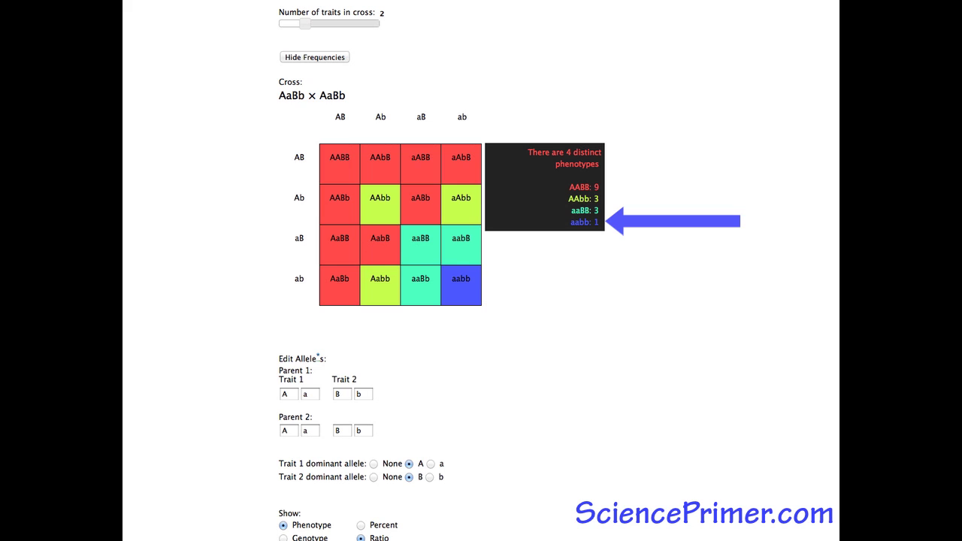
Step: Set both traits' dominant allele to None, show Genotype counts, and select Parent 1's second Trait 1 allele
left_click(374, 464)
left_click(373, 477)
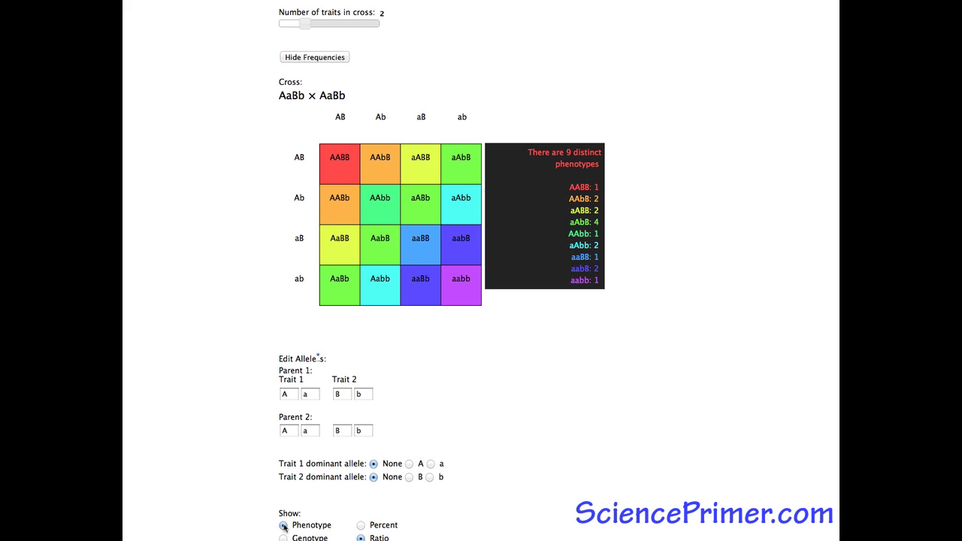
left_click(284, 539)
double_click(304, 393)
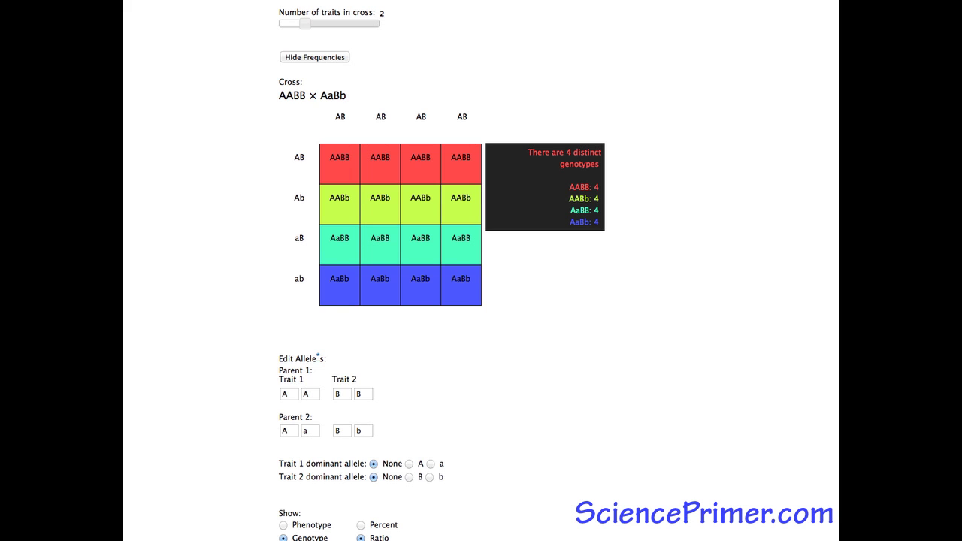
Step: Retype Parent 1's allele boxes as S, s and T
double_click(287, 393)
type("S")
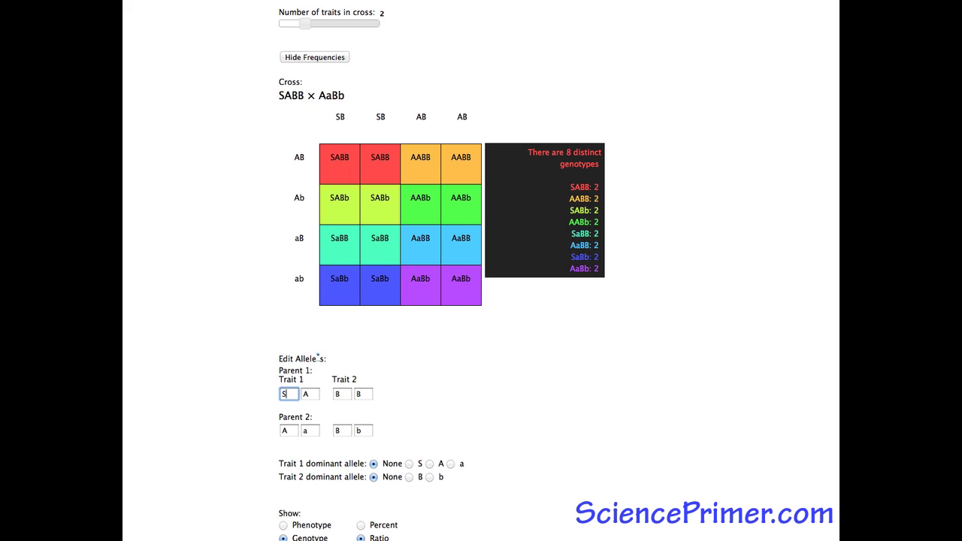
key("Tab")
type("s")
key("Tab")
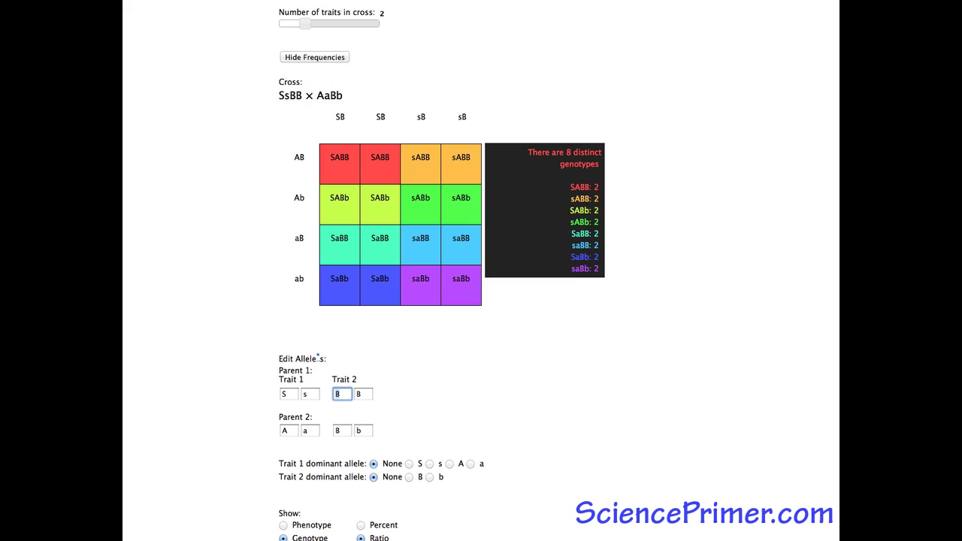
type("T")
key("Tab")
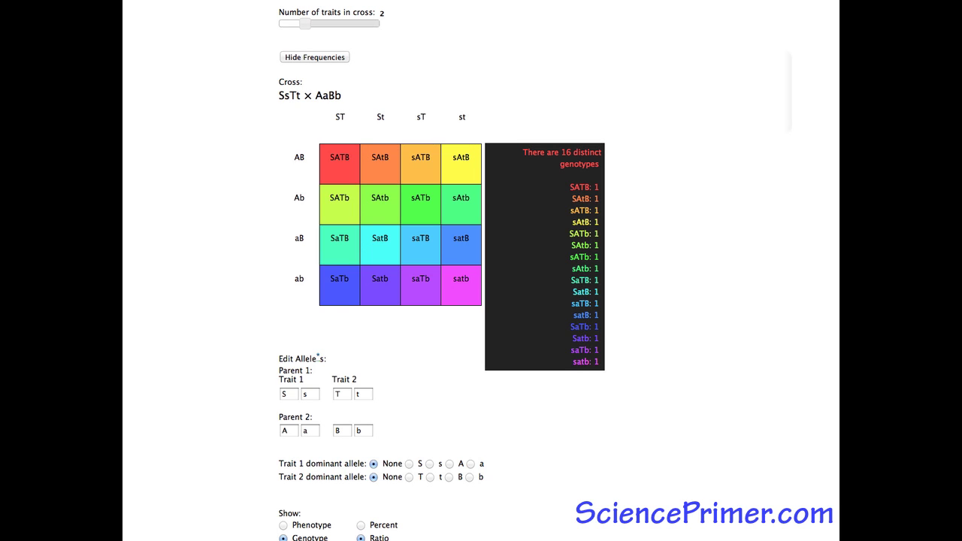
Step: Replace Parent 1's alleles with A a B b, giving 9 genotypes with aAbB at 4
left_click_drag(293, 397, 268, 396)
type("A")
key("Tab")
type("a")
key("Tab")
type("B")
key("Tab")
type("b")
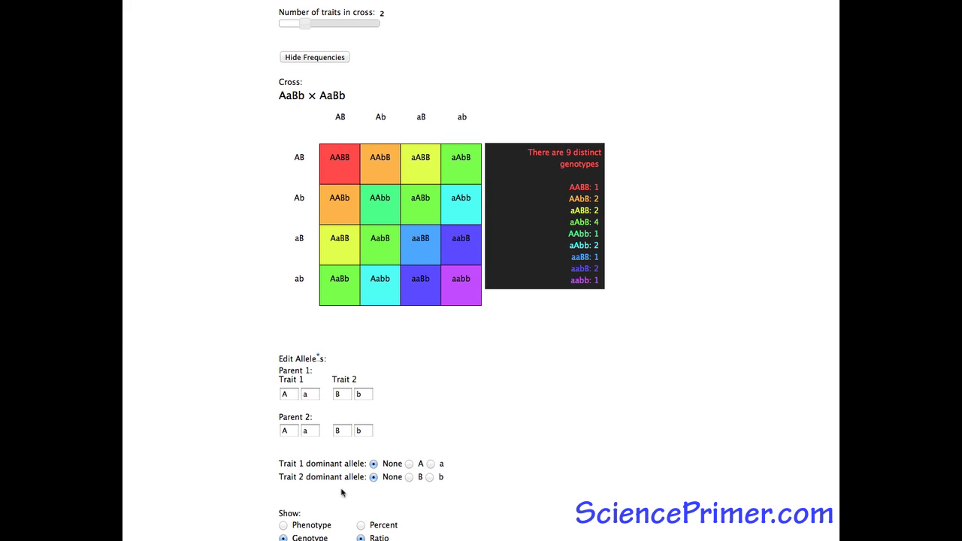
Step: Try four traits and an E allele, then restore A, return to two traits and hide frequencies
left_click_drag(304, 23, 348, 30)
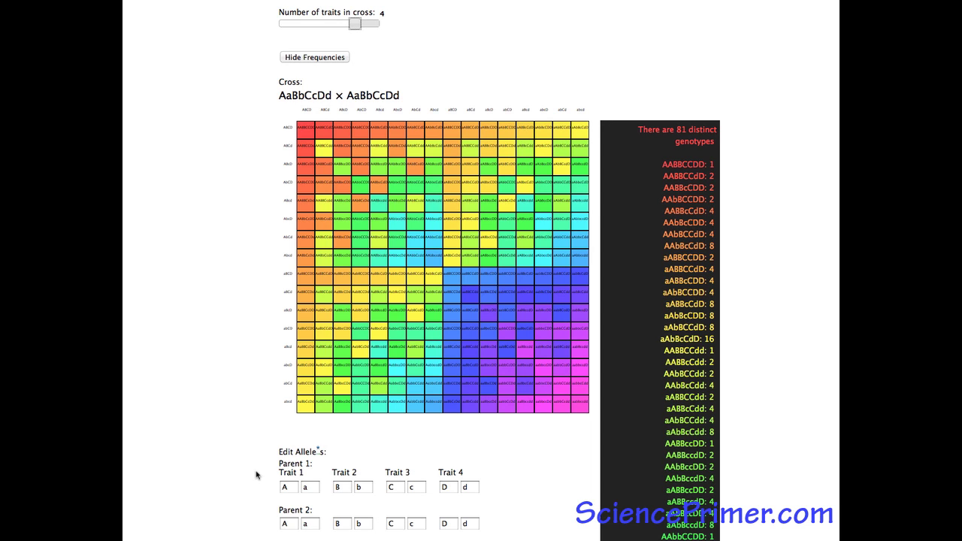
left_click(290, 488)
type("E")
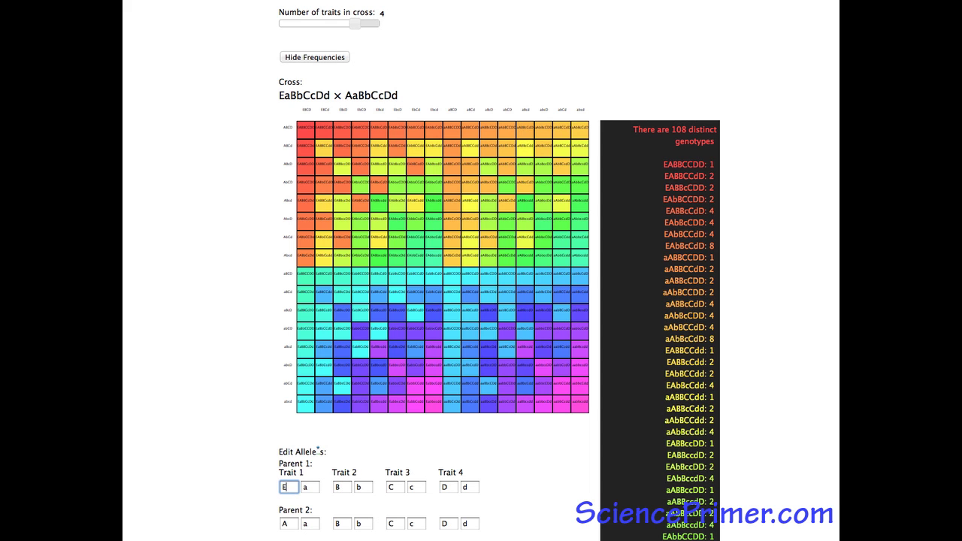
key("BackSpace")
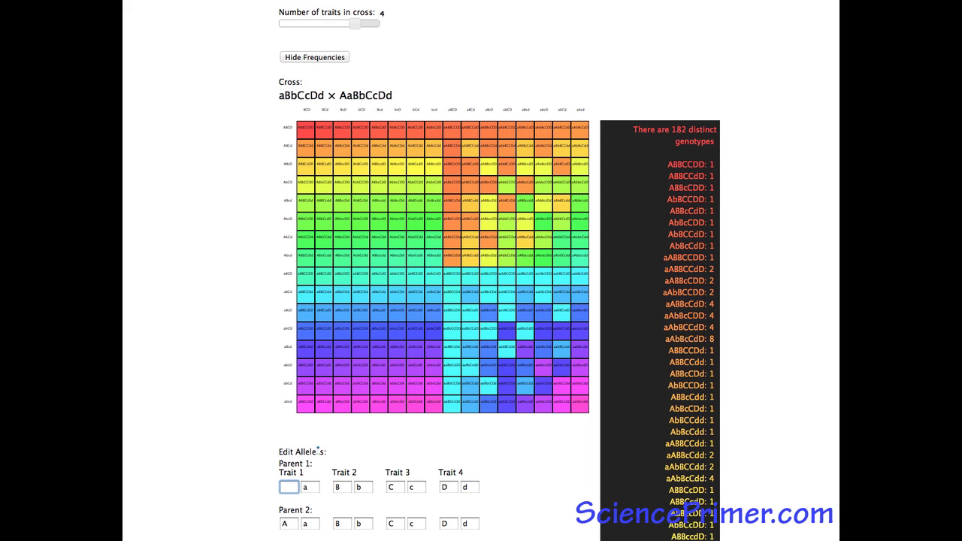
type("A")
left_click(246, 56)
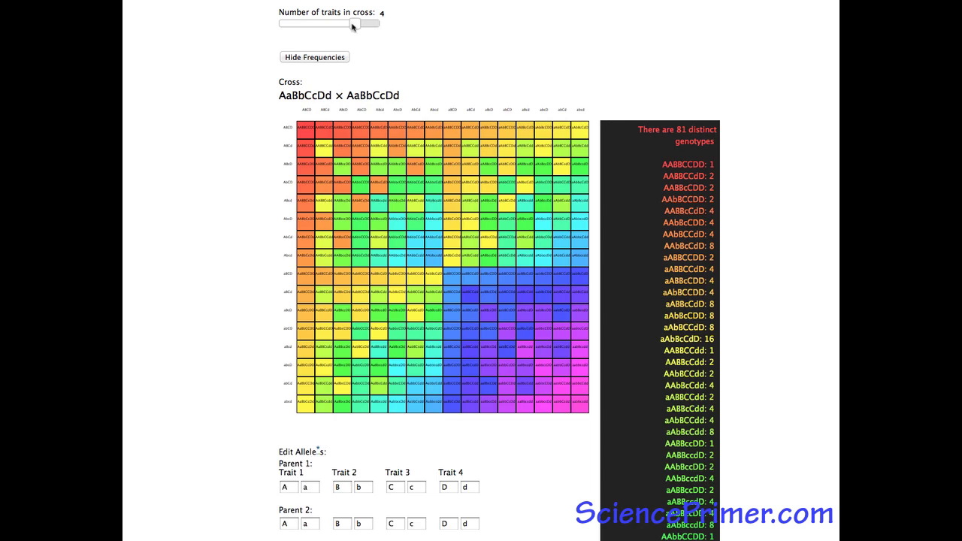
left_click_drag(351, 25, 305, 26)
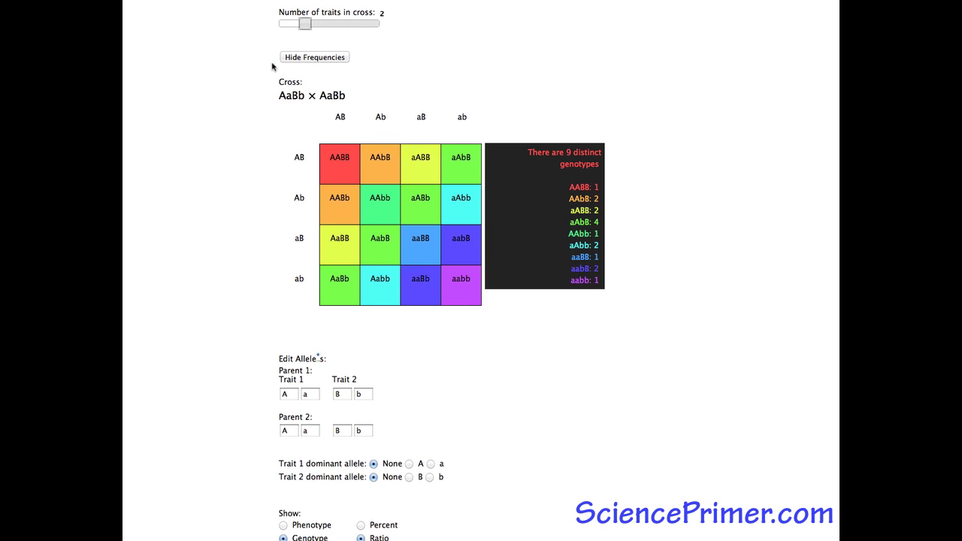
left_click(298, 60)
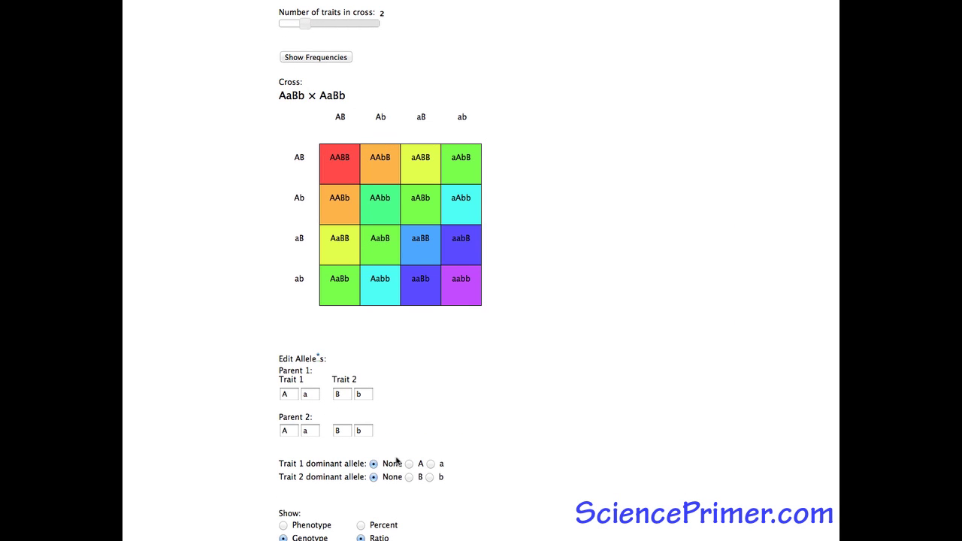